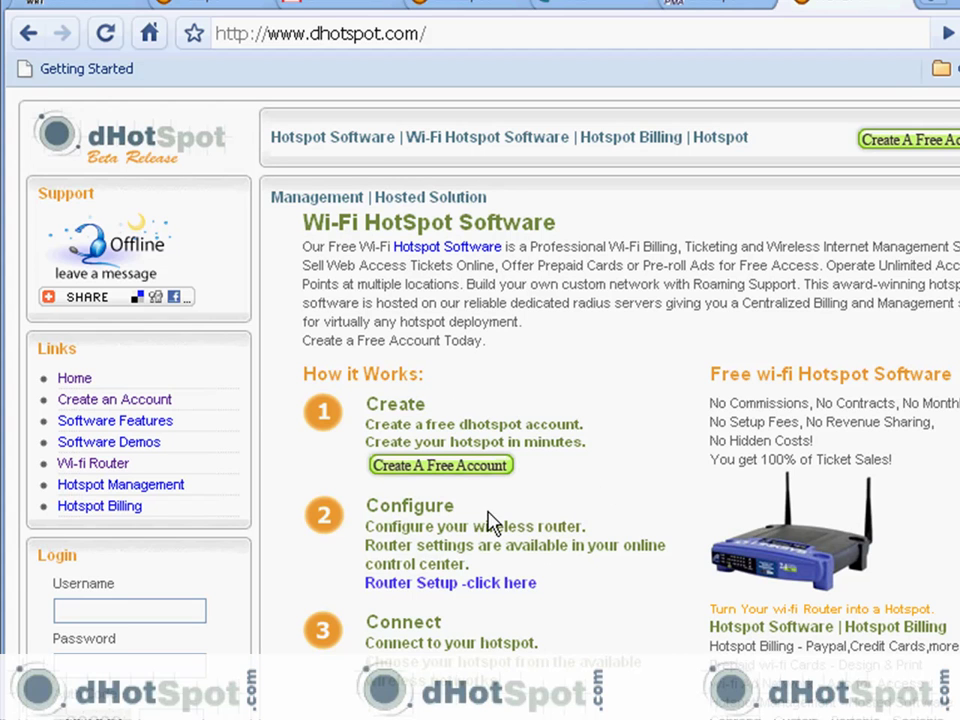
Step: Accept the terms and register a free account with an email address, password and the shown auth code
click(476, 466)
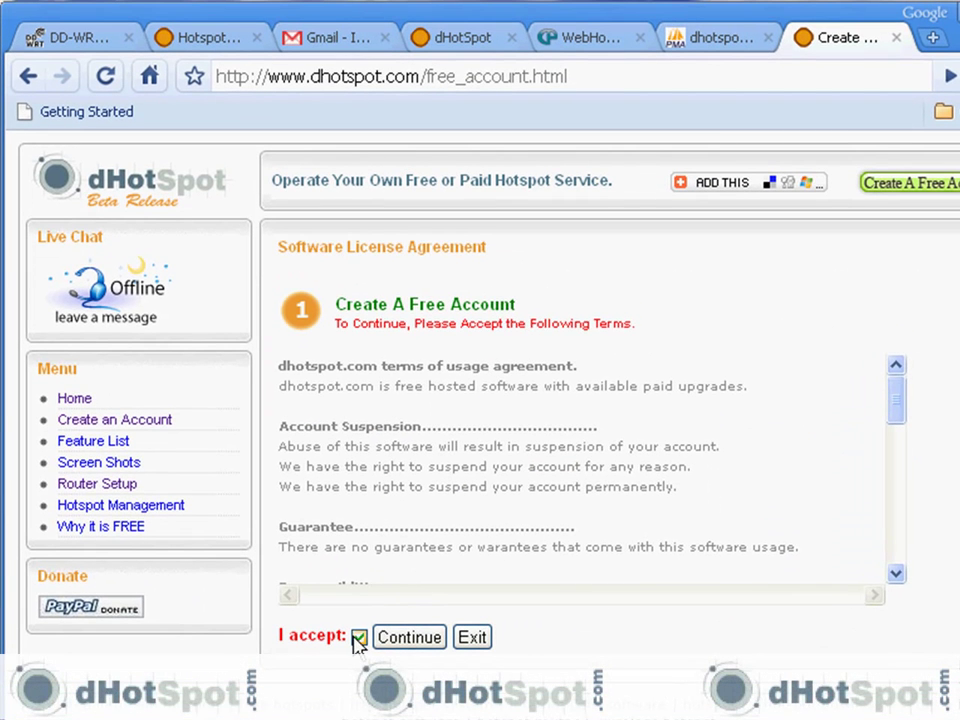
click(410, 637)
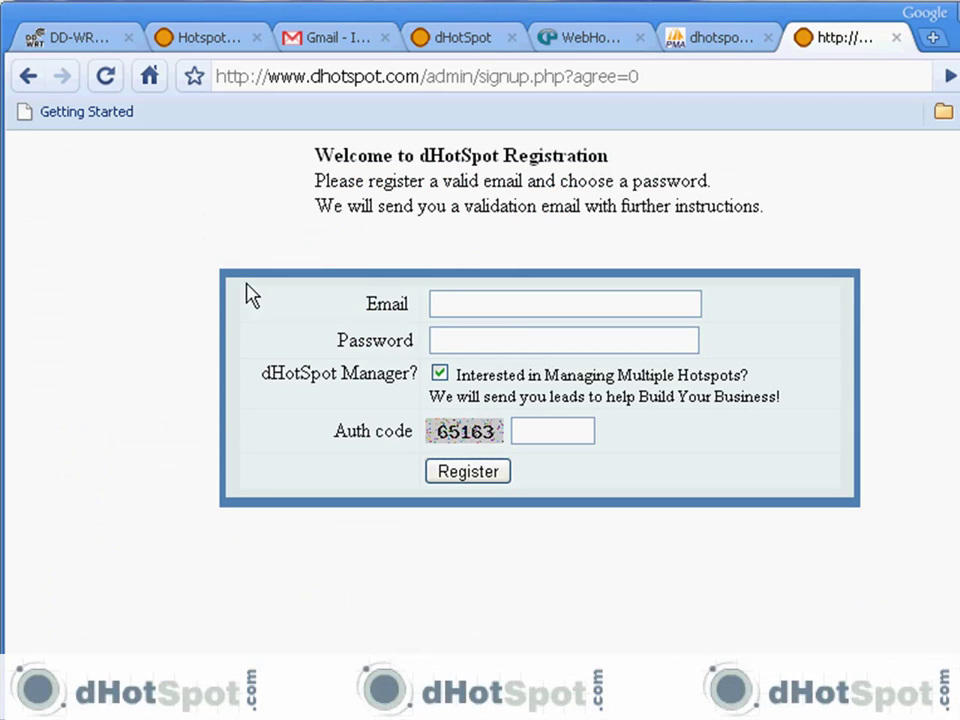
click(448, 306)
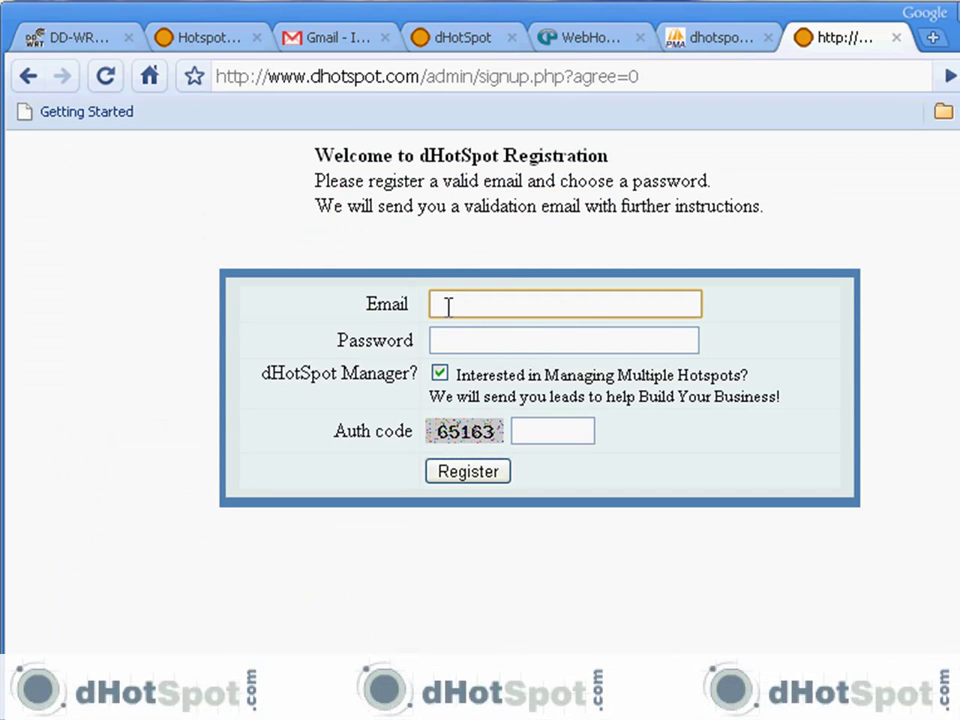
click(456, 340)
text(••••••••)
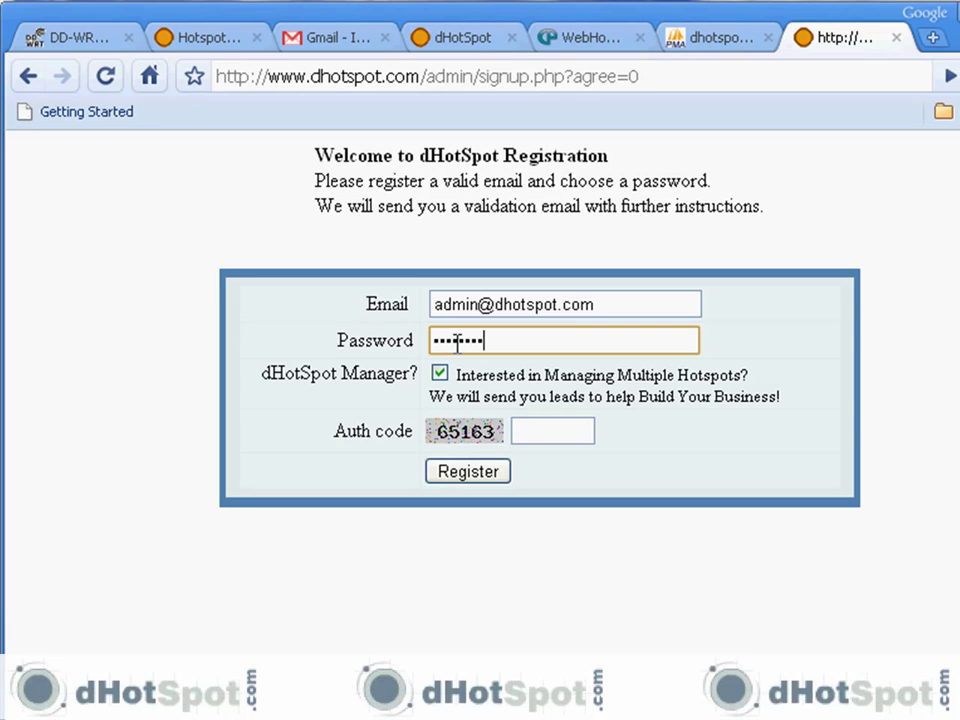
click(533, 433)
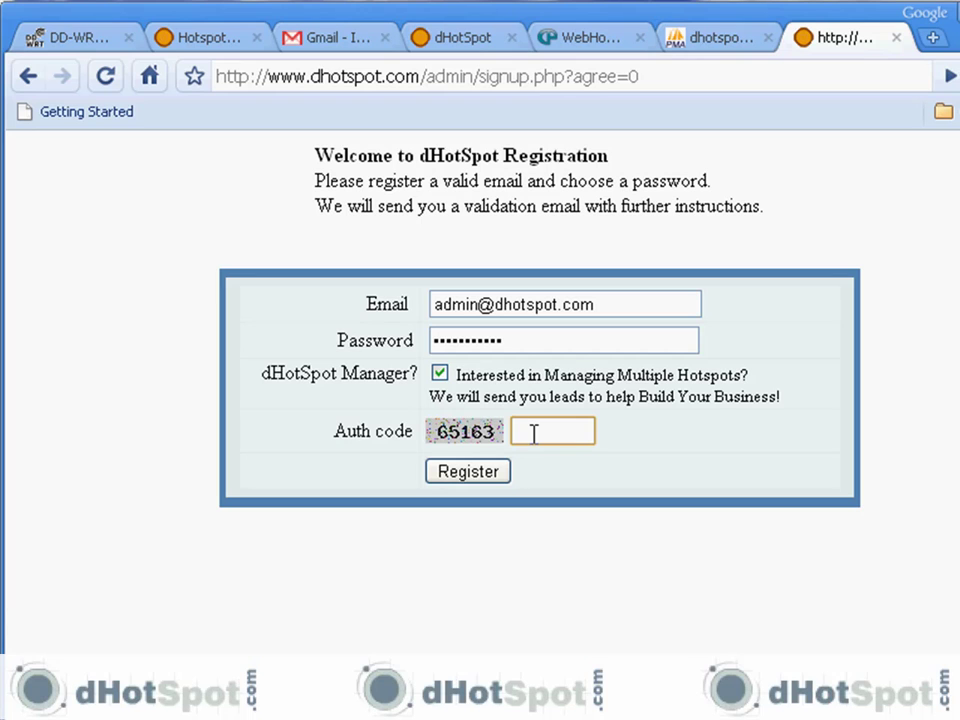
text(65163)
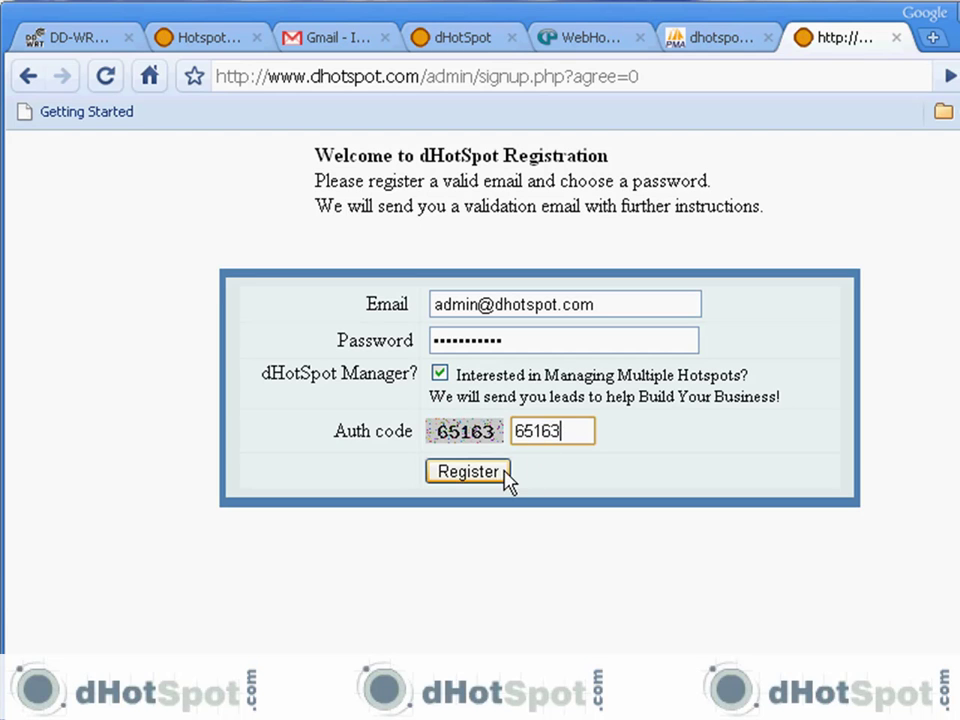
click(500, 480)
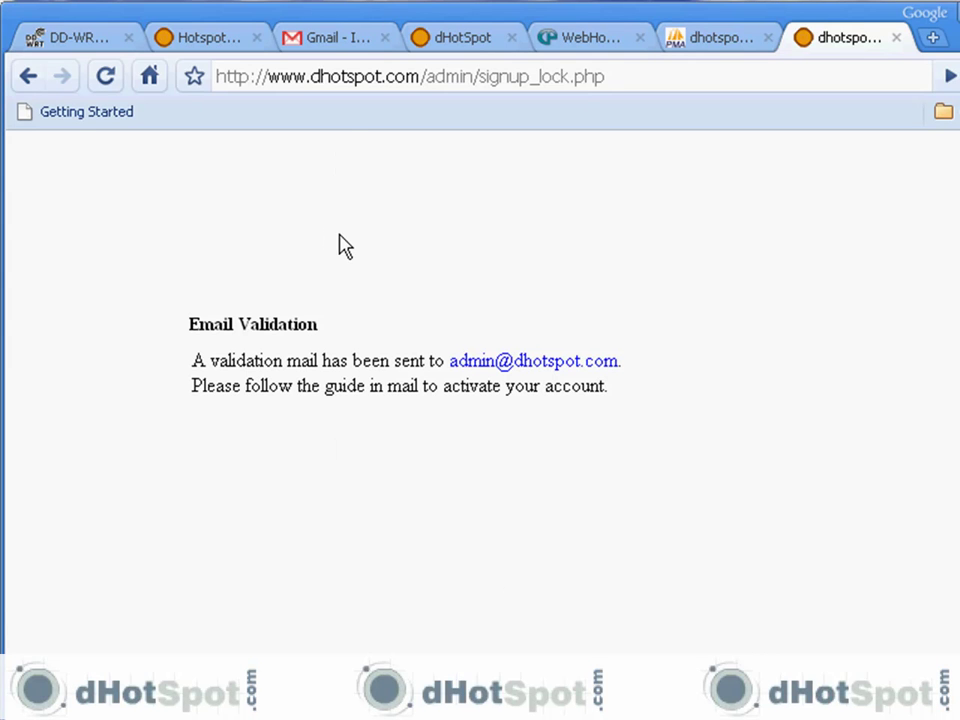
Step: Open the dHotspot welcome email in Gmail and follow its account activation link
click(340, 40)
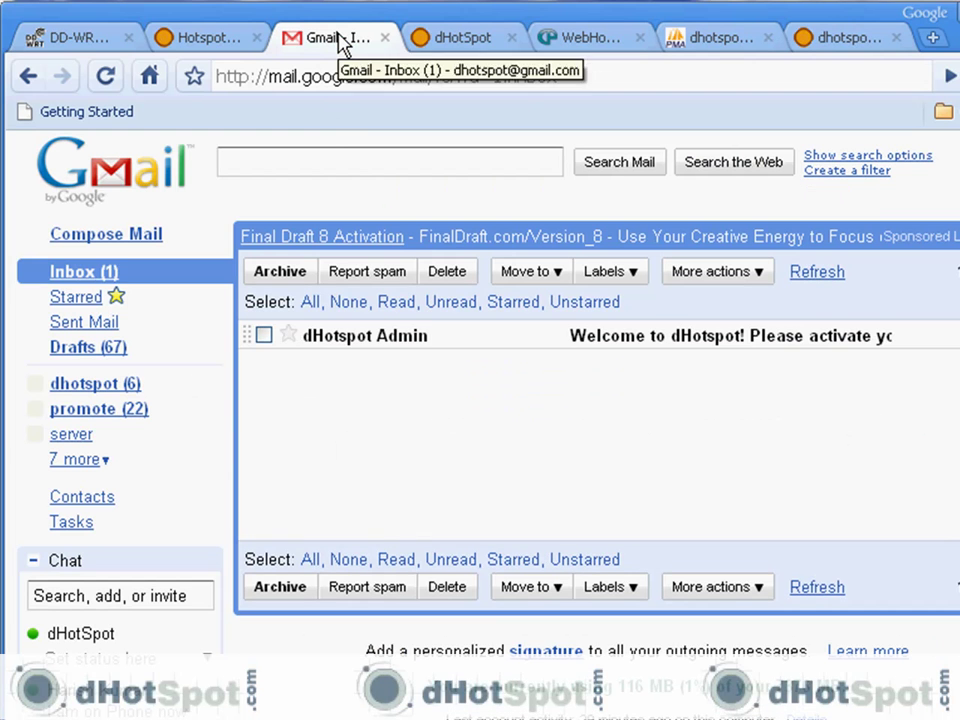
click(610, 343)
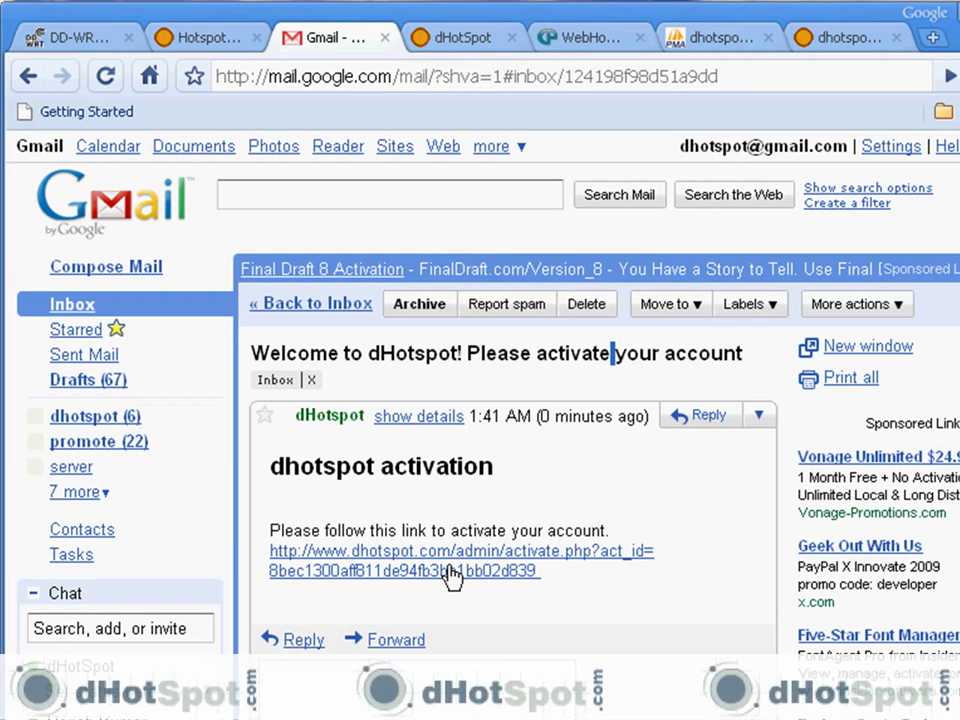
click(450, 572)
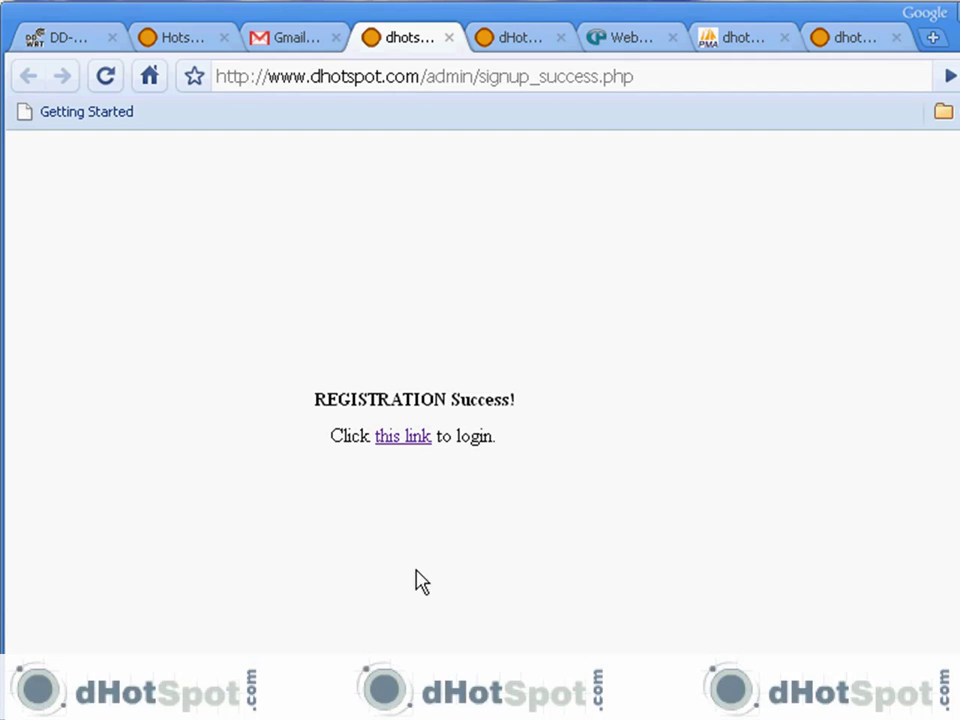
Step: Log in to the activated account on the admin login page using the displayed auth code
click(409, 440)
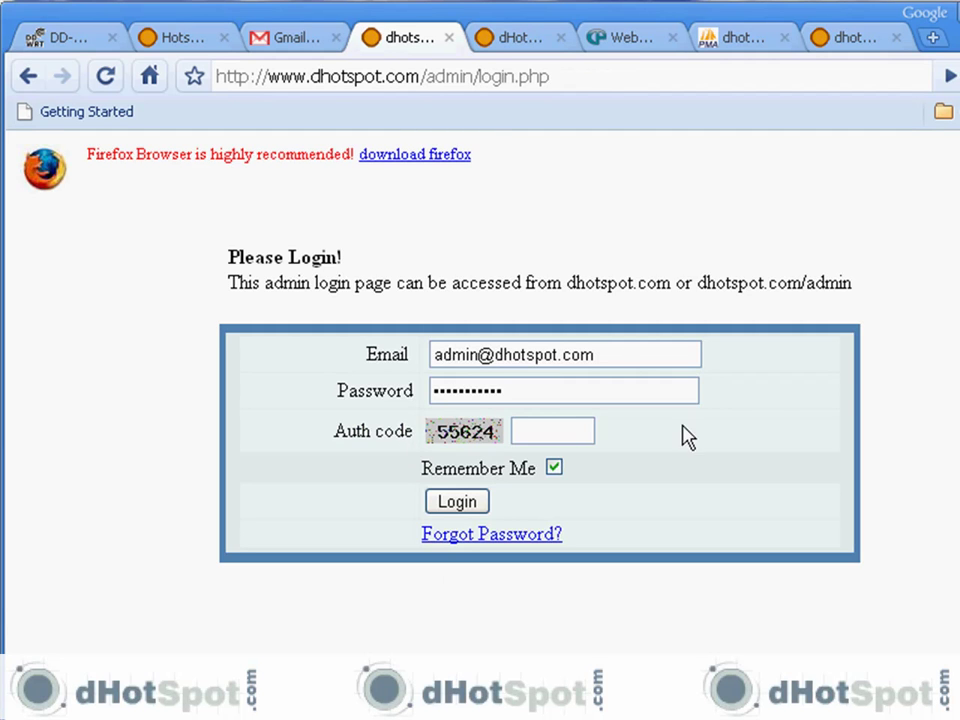
click(553, 432)
text(55)
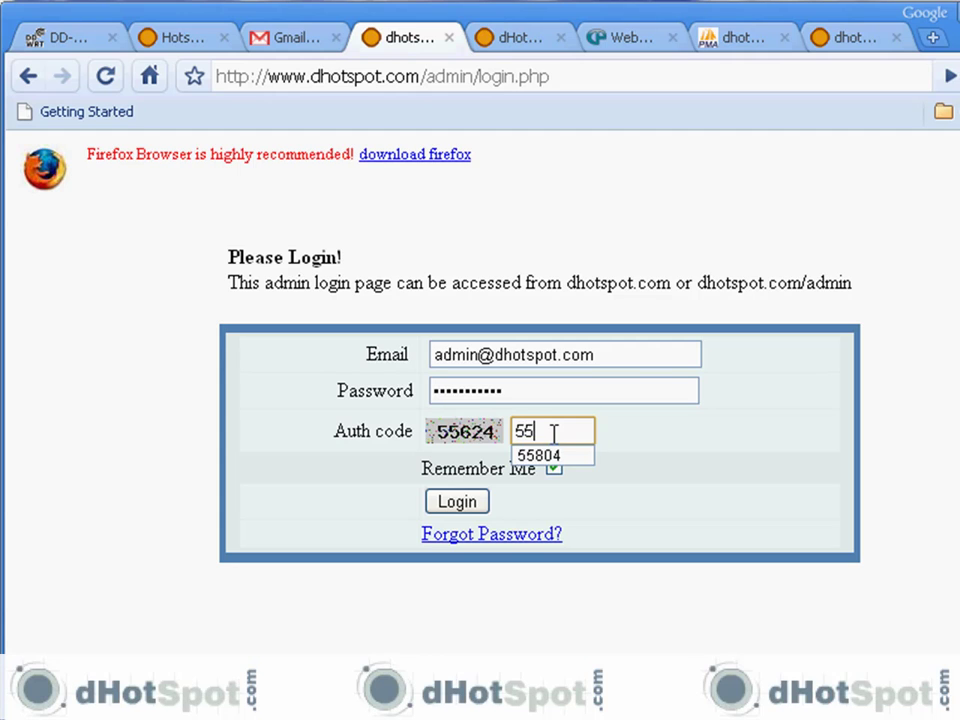
text(624)
click(476, 504)
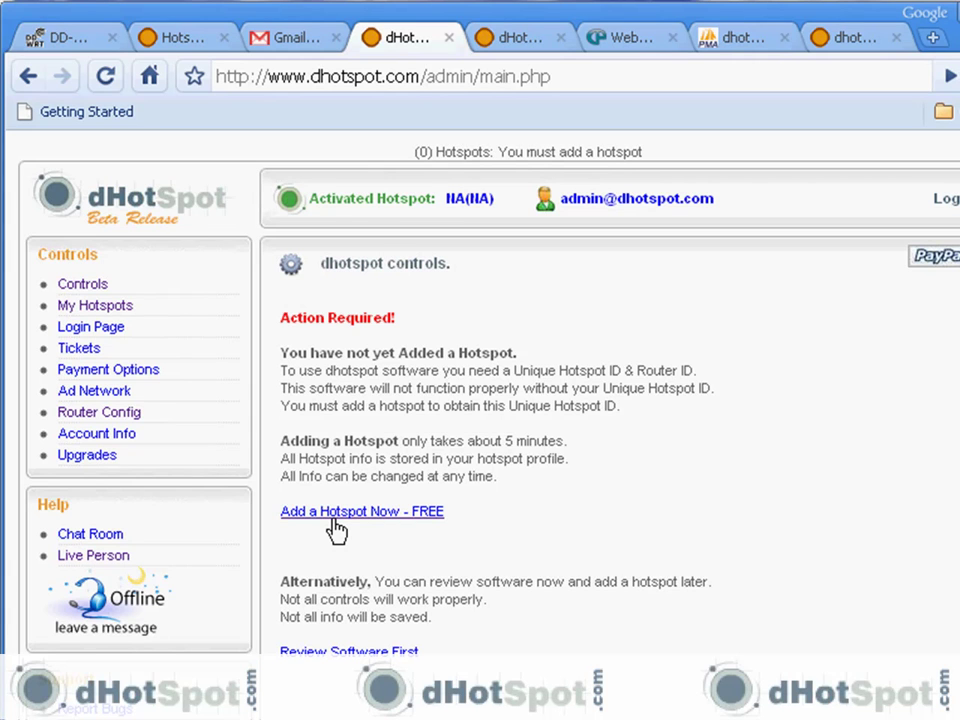
Step: Start a new hotspot, locate its Denver street address on the map, and save it as public
click(332, 520)
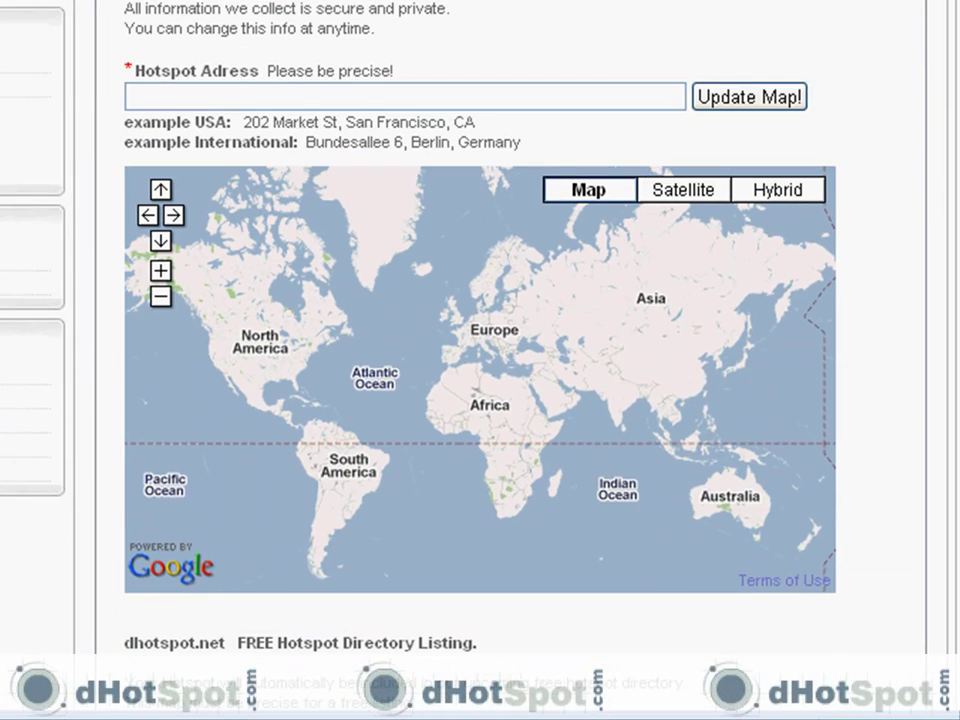
click(224, 97)
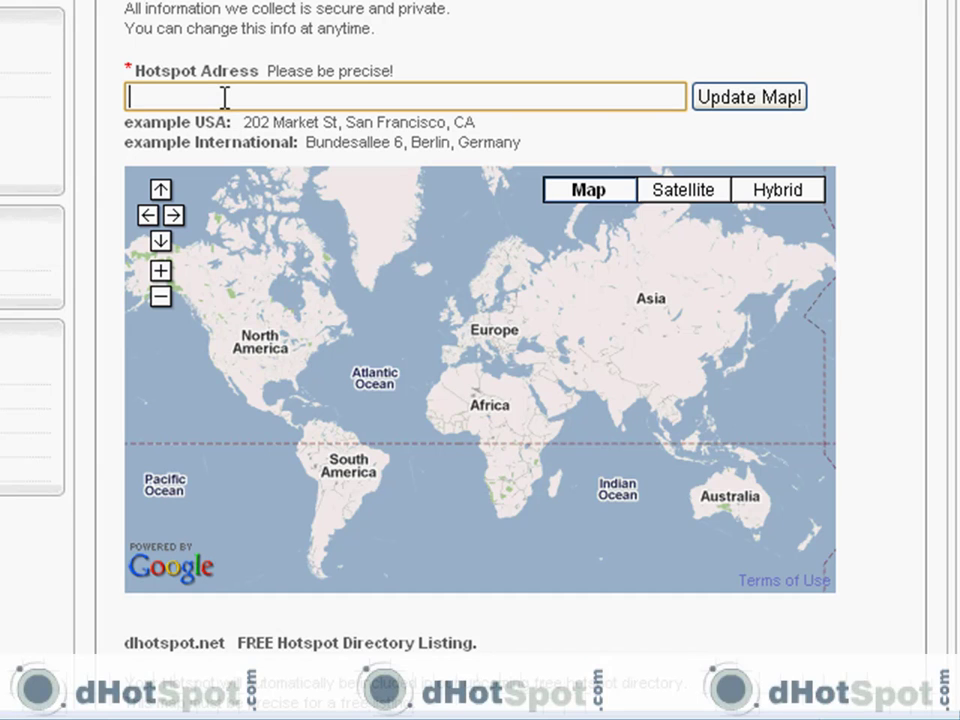
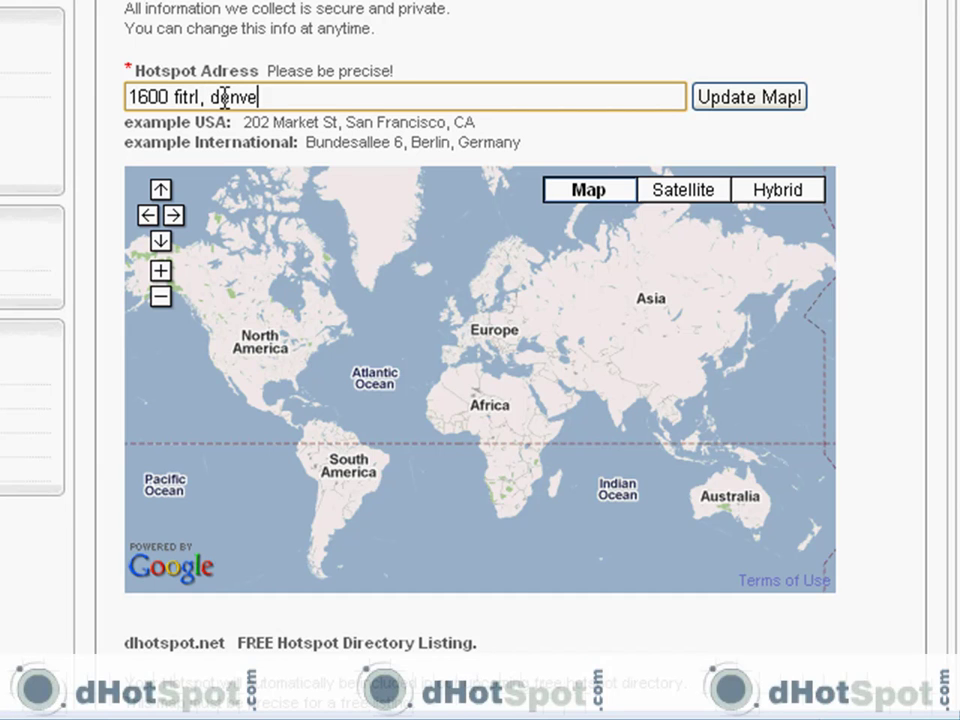
key(Return)
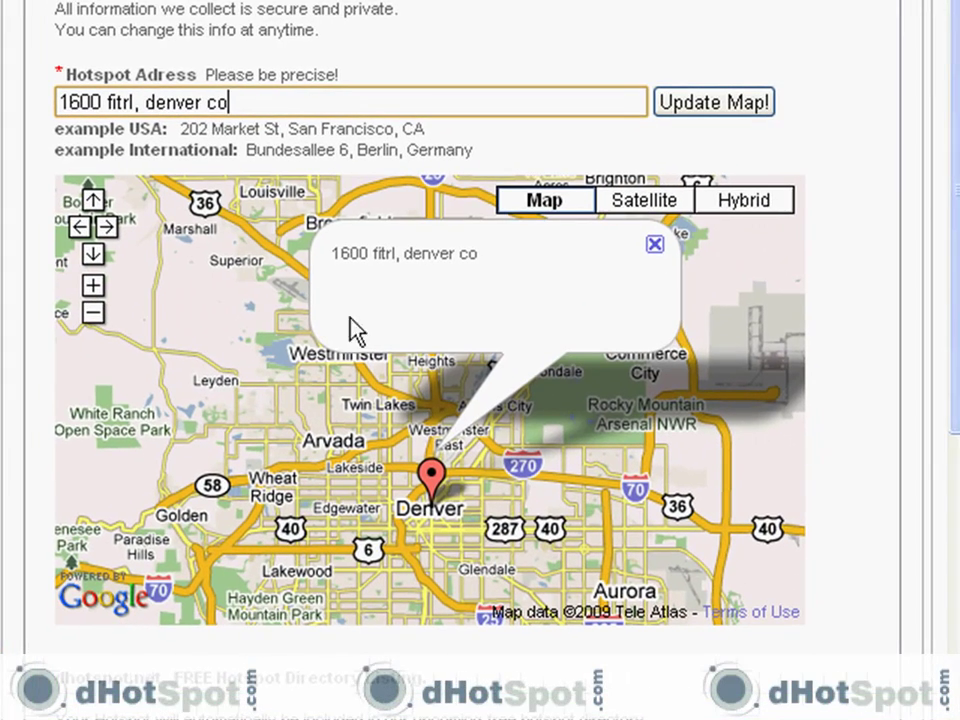
scroll(949, 253, down, 5)
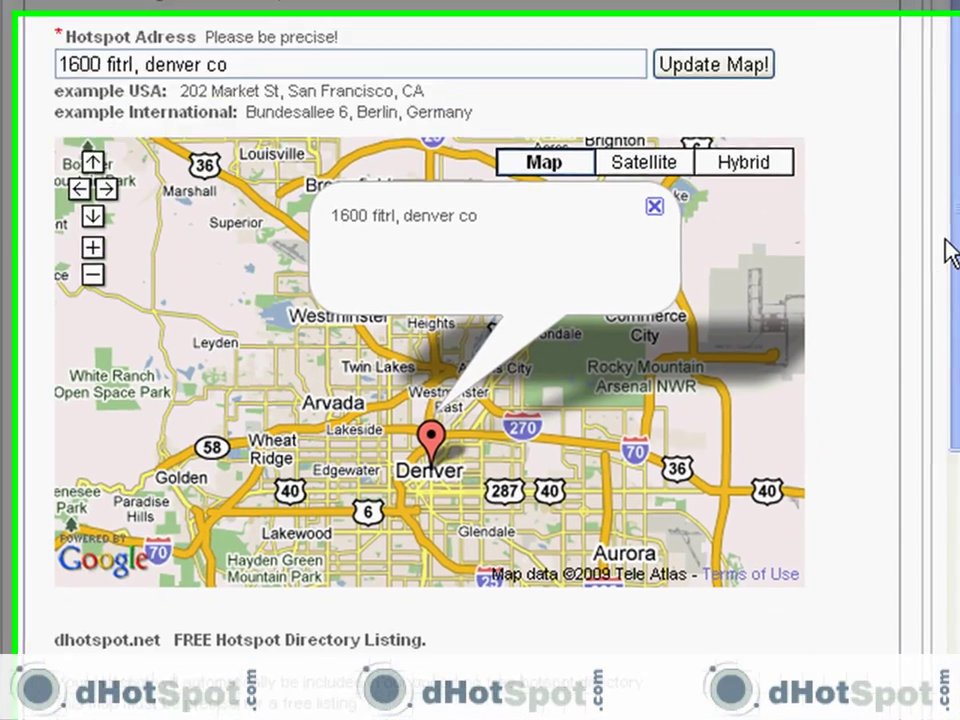
scroll(930, 283, down, 6)
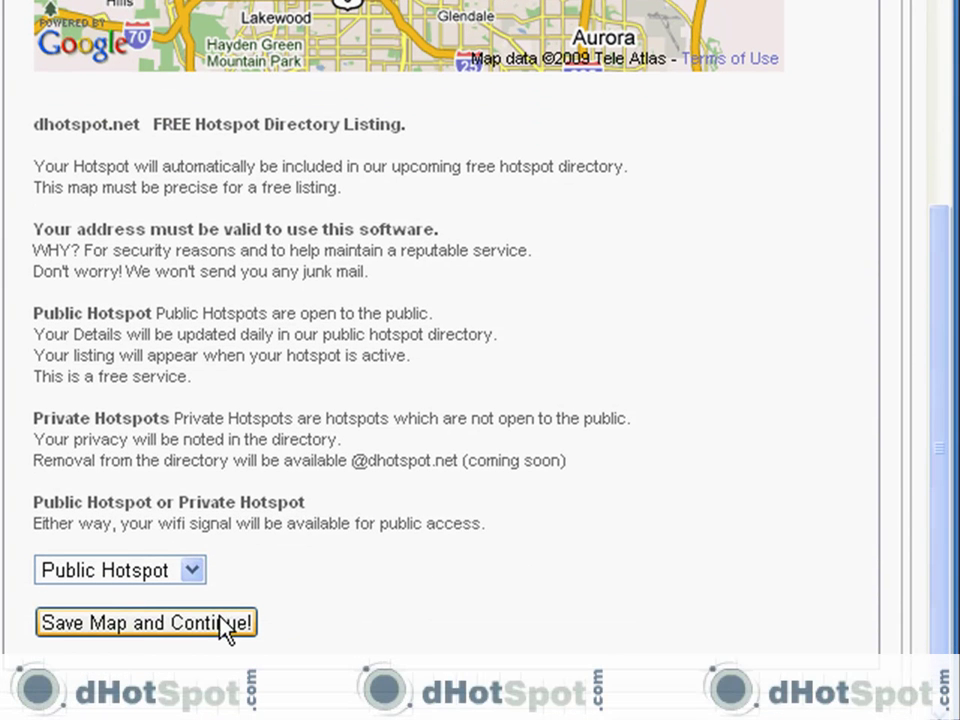
click(216, 630)
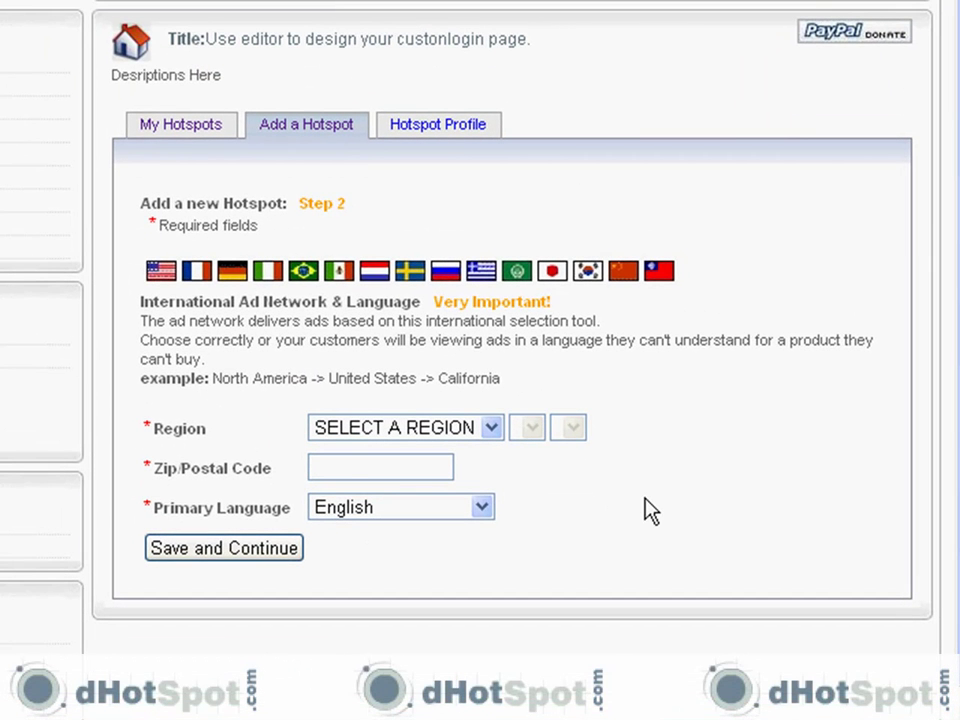
Step: Choose North America, United States and Colorado, enter zip code 98002, and continue to step 3
click(490, 428)
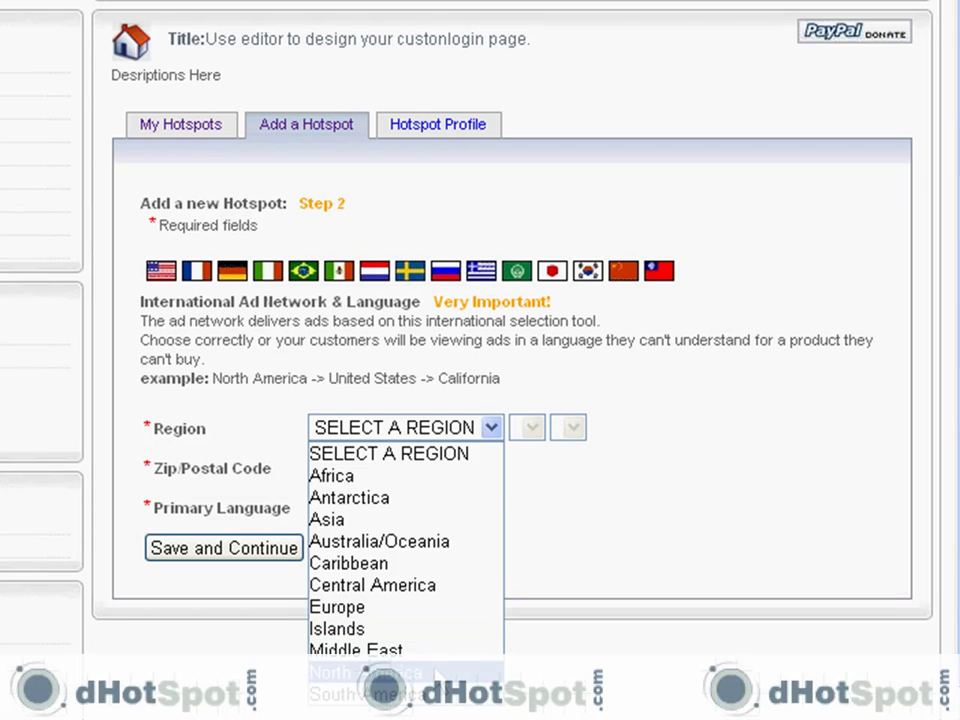
click(435, 672)
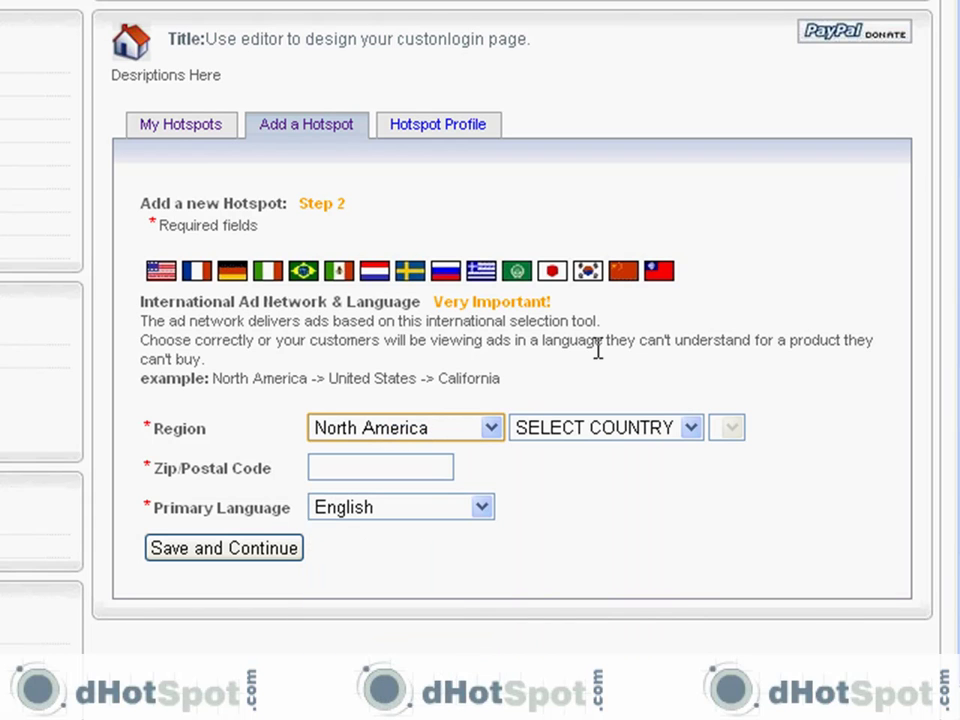
click(692, 430)
click(660, 587)
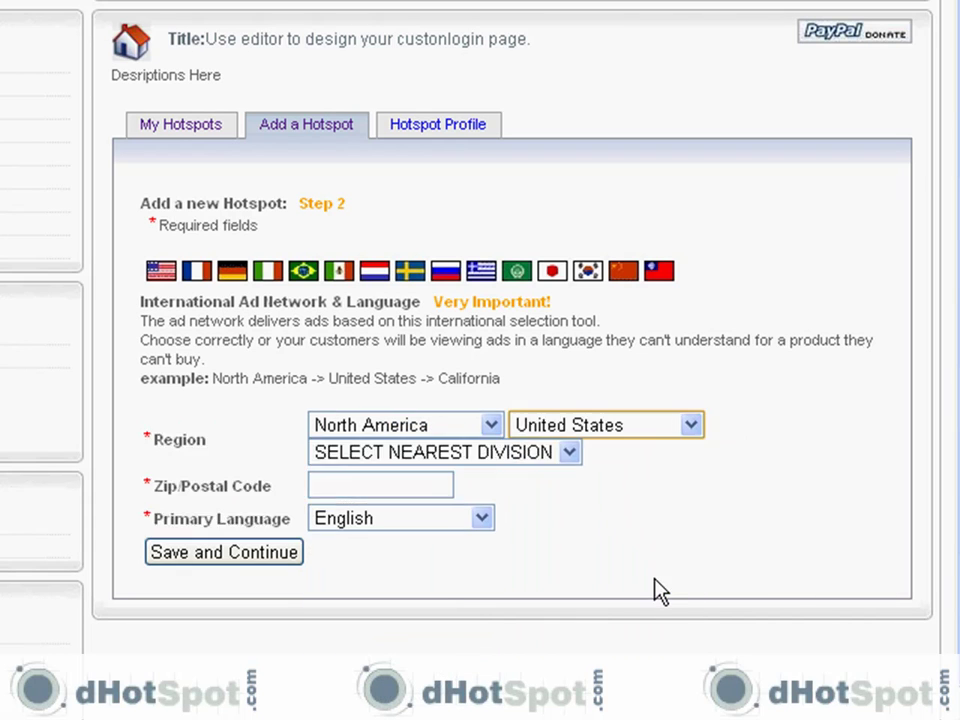
click(569, 453)
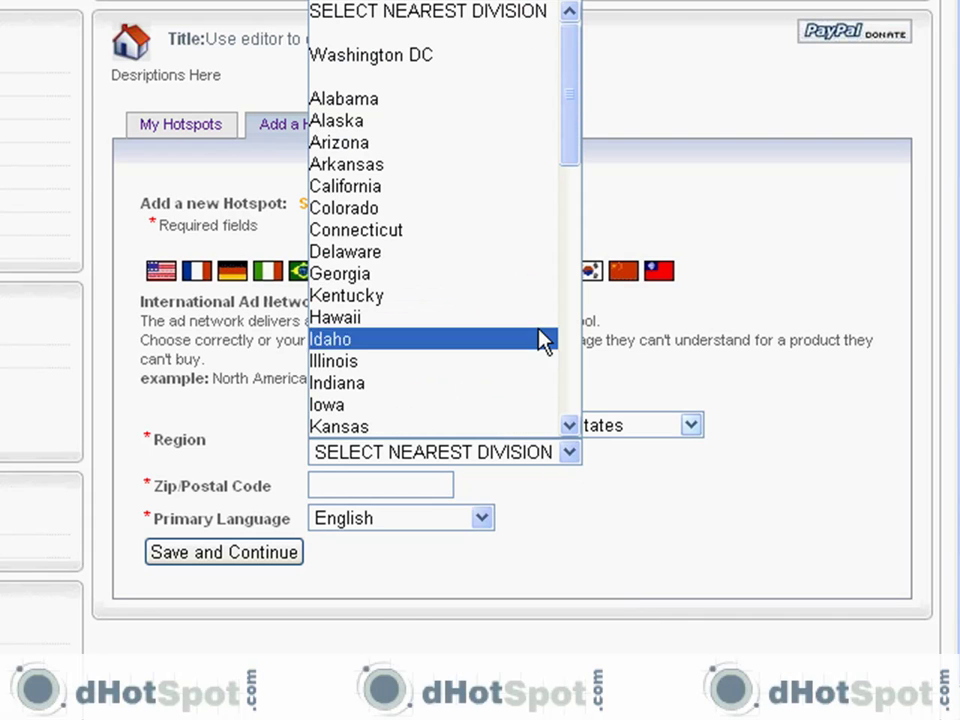
click(515, 224)
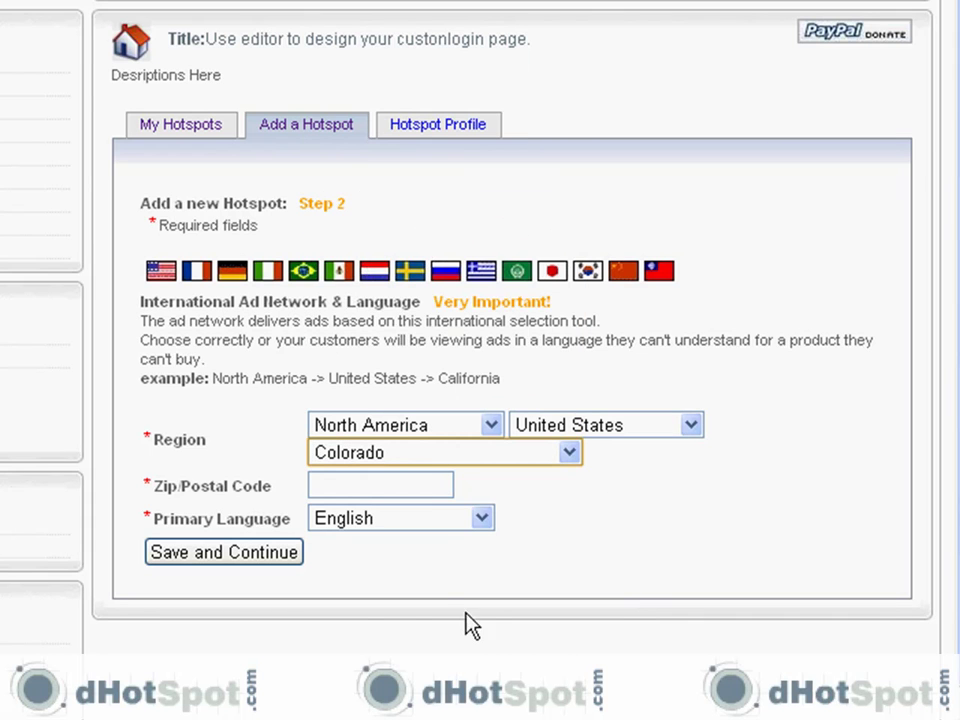
click(425, 485)
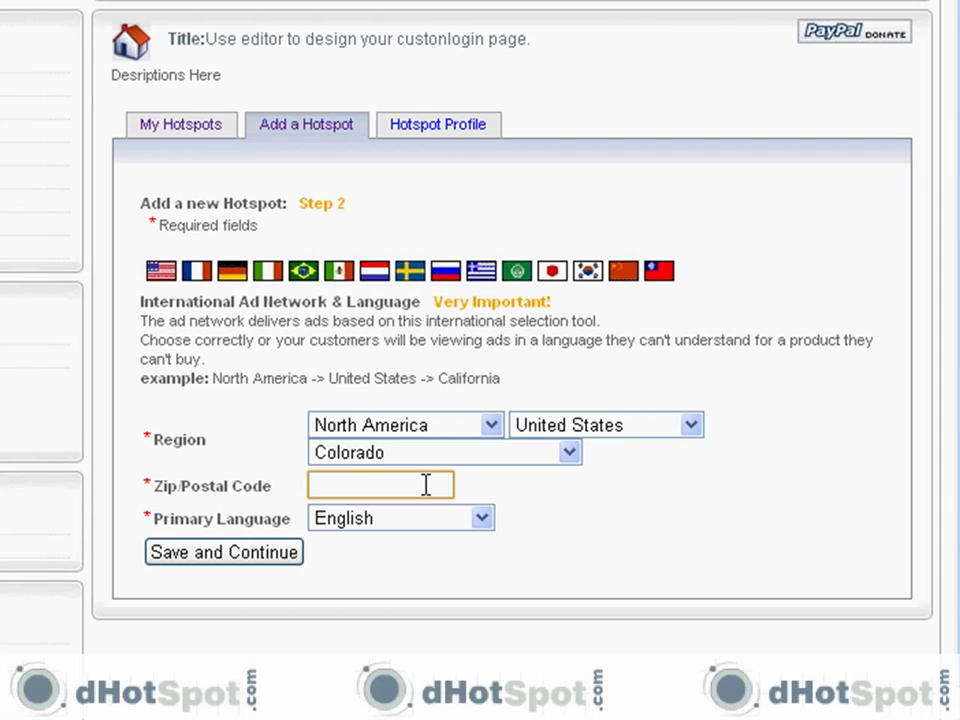
text(98002)
click(290, 556)
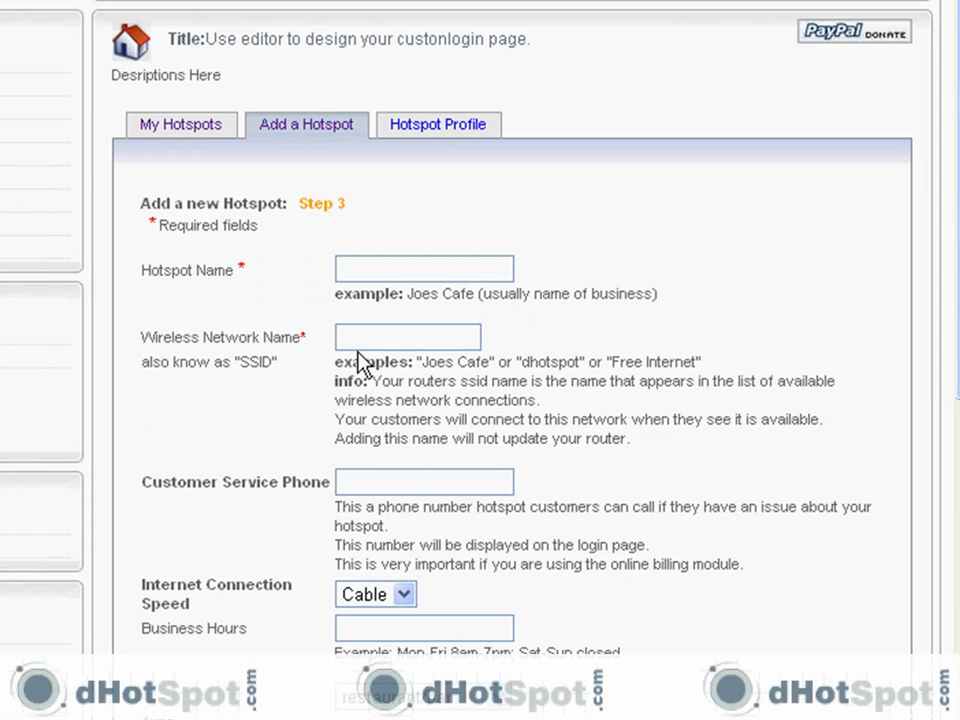
Step: Enter hotspot name 'mt cafe', network name 'dhotspot' and a customer service phone number
click(366, 272)
text(mt cafe)
click(372, 342)
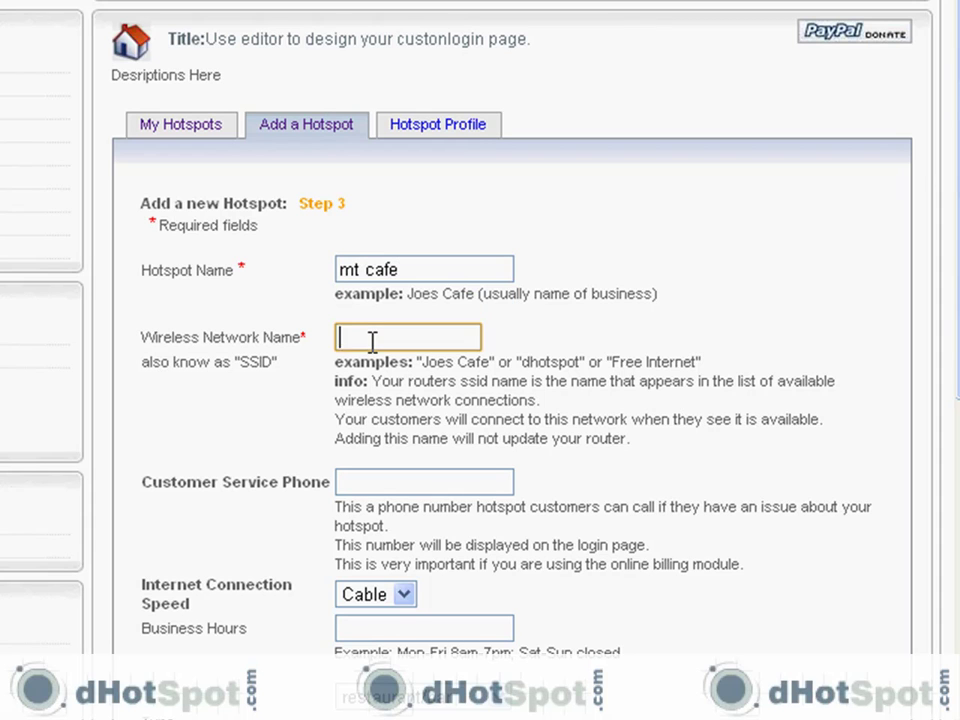
text(dhotspot)
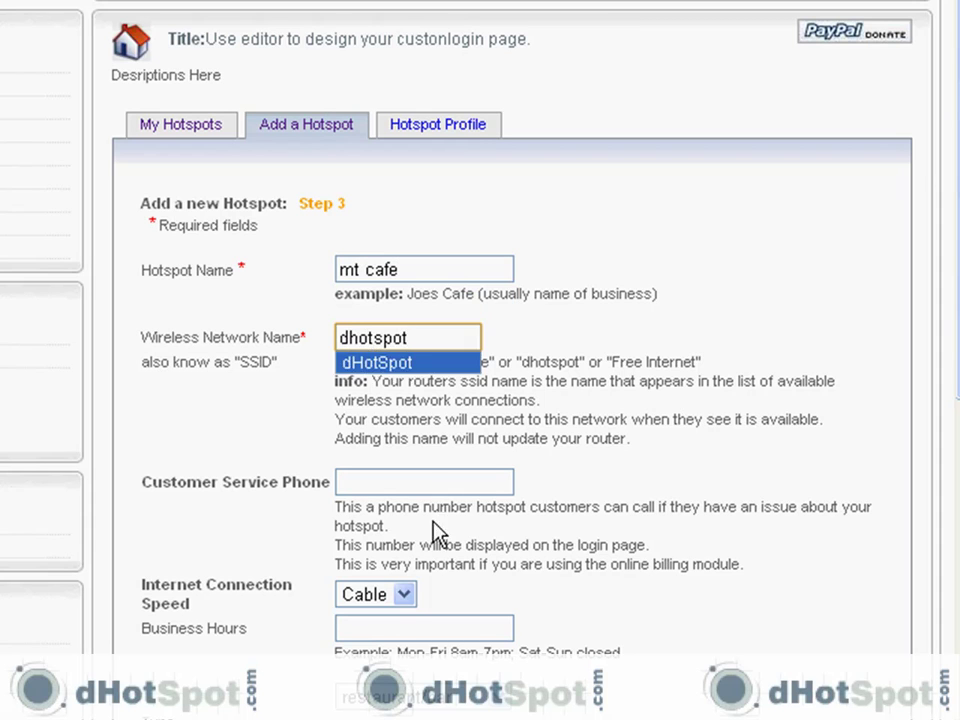
click(396, 486)
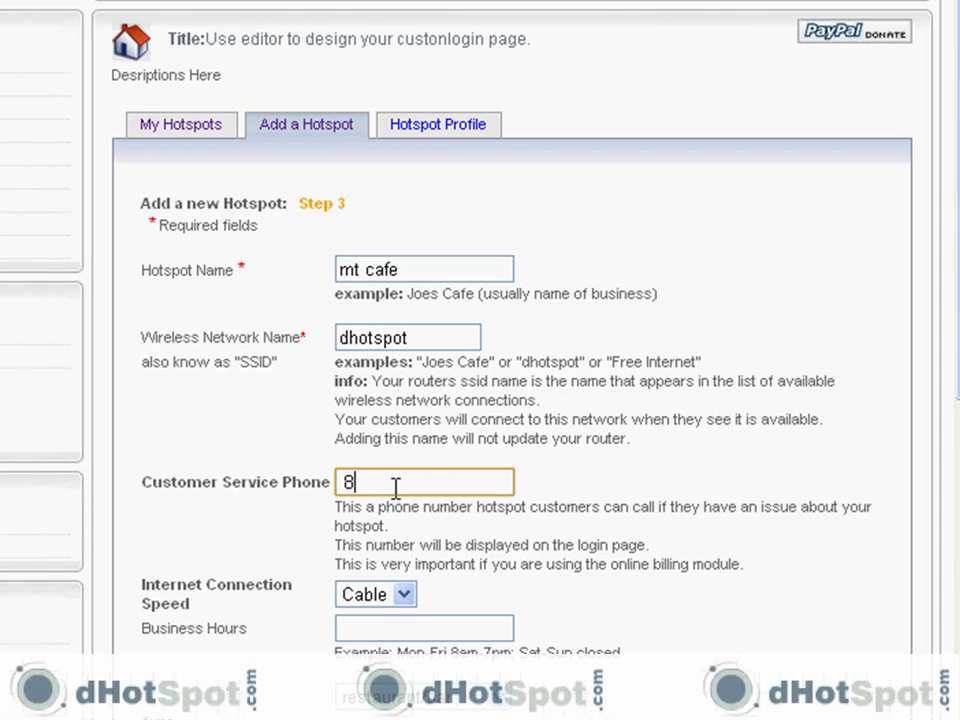
Step: Keep Cable as the connection speed and set business hours to 9-5
click(404, 597)
click(388, 641)
click(396, 628)
text(9-0)
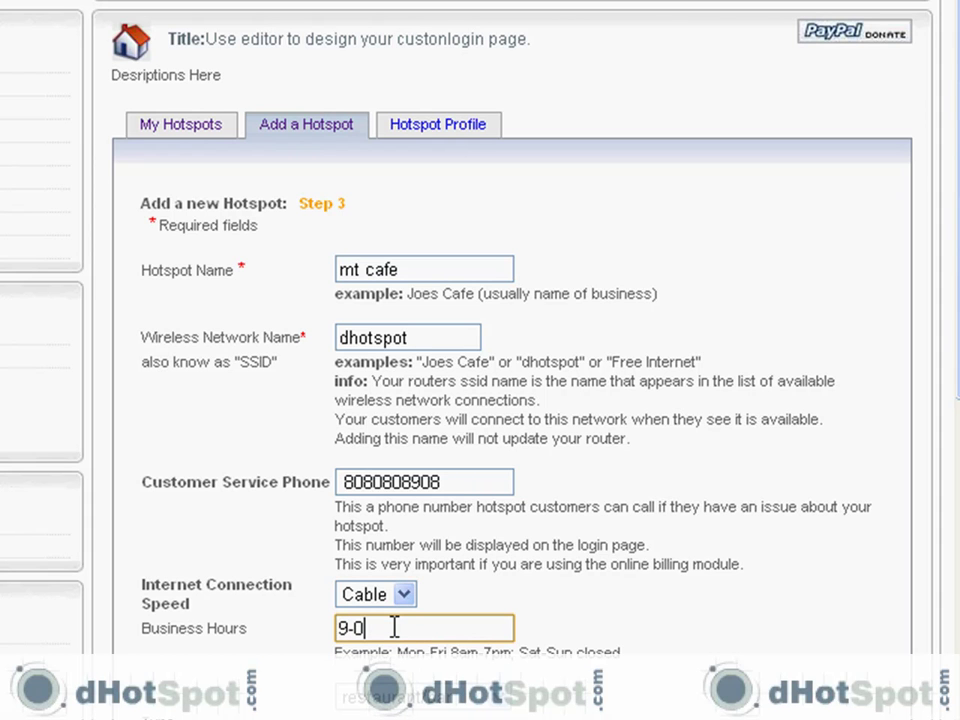
key(BackSpace)
text(5)
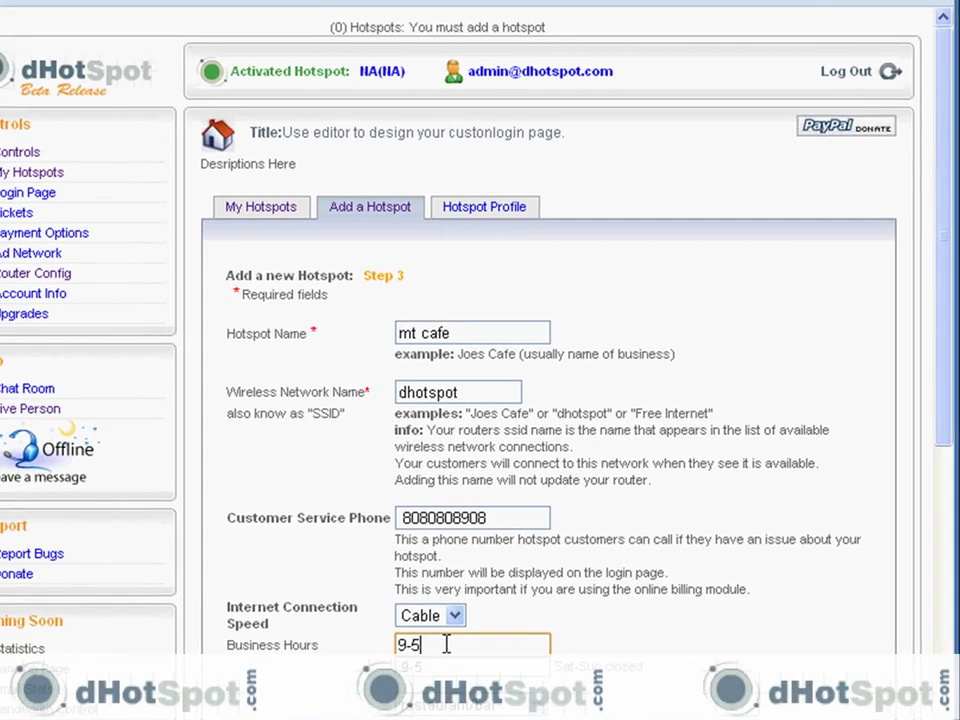
Step: Set hotspot type to airport, food to Sandwiches/soups/salads, and keep No Drinks
drag(951, 300, 951, 467)
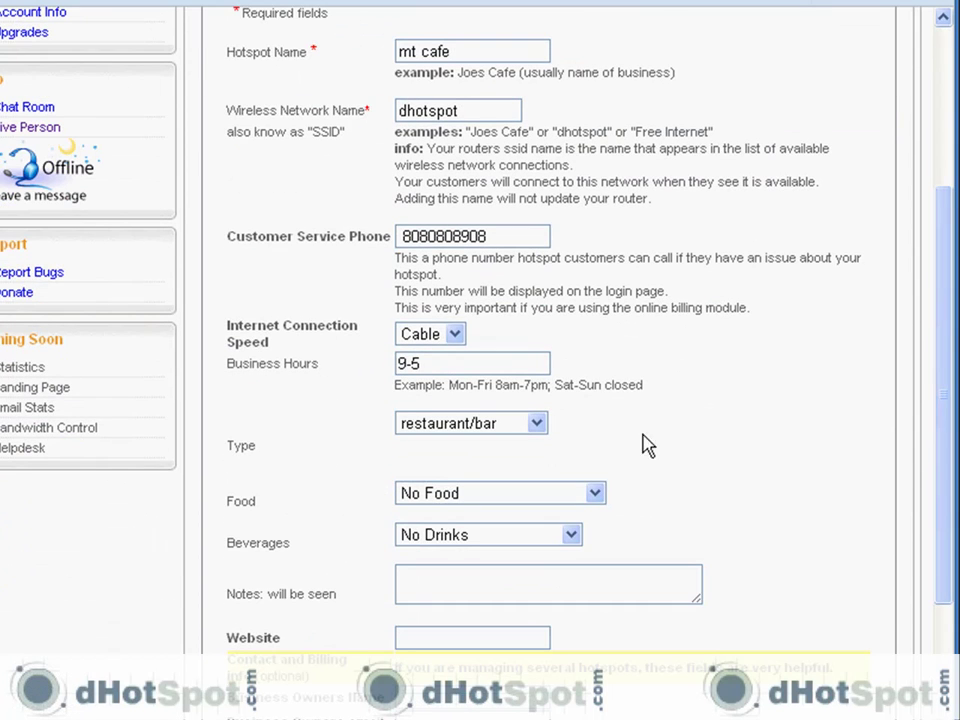
click(537, 424)
click(514, 484)
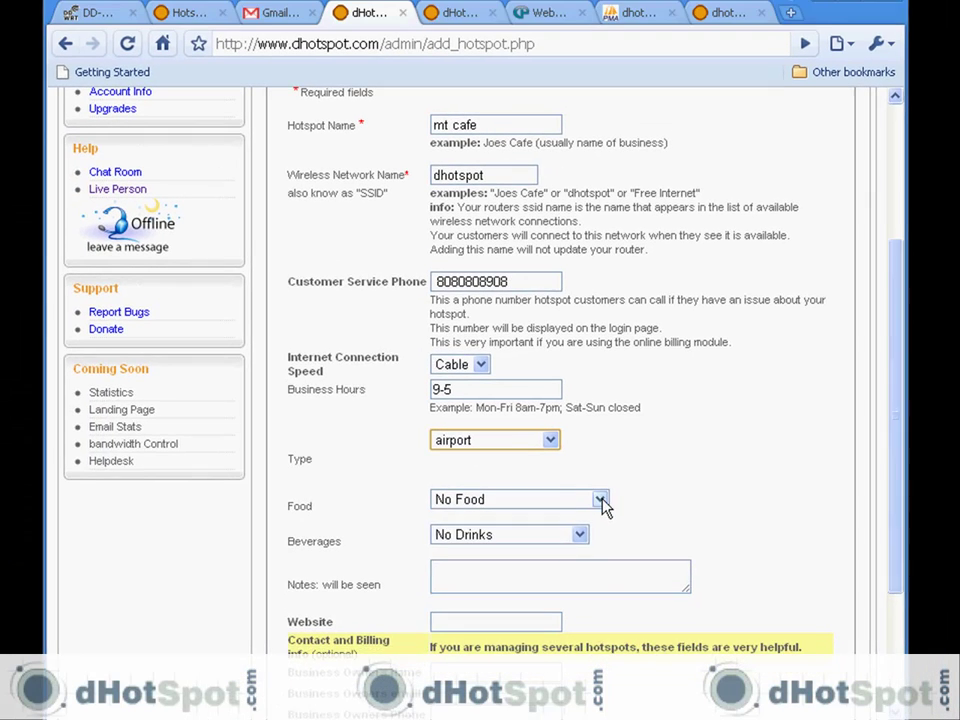
click(601, 499)
click(478, 554)
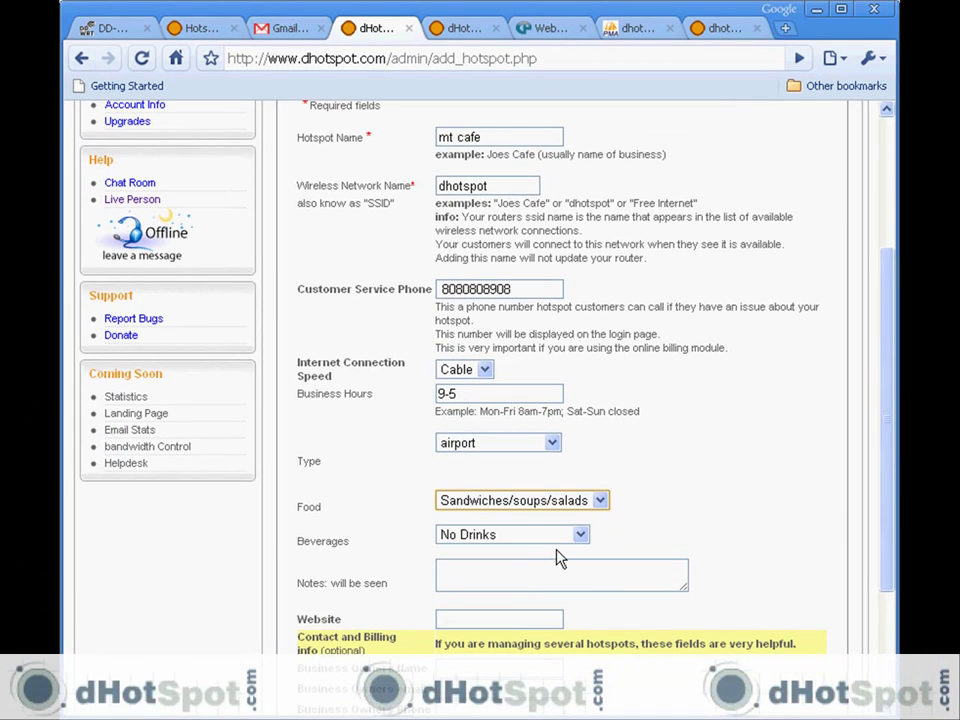
click(581, 535)
click(540, 555)
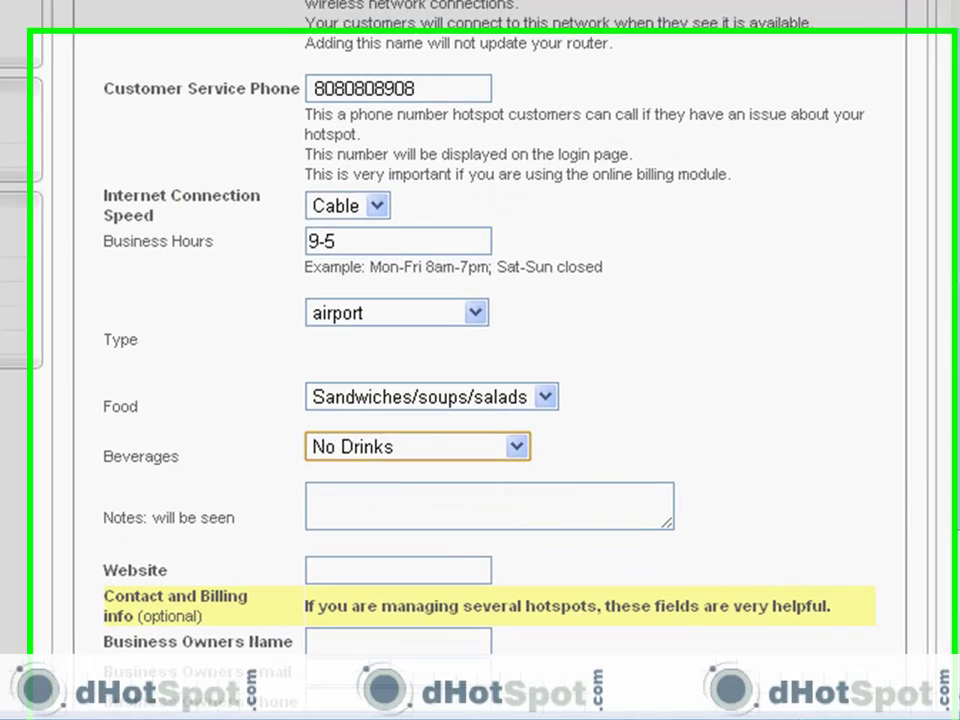
scroll(480, 360, down, 5)
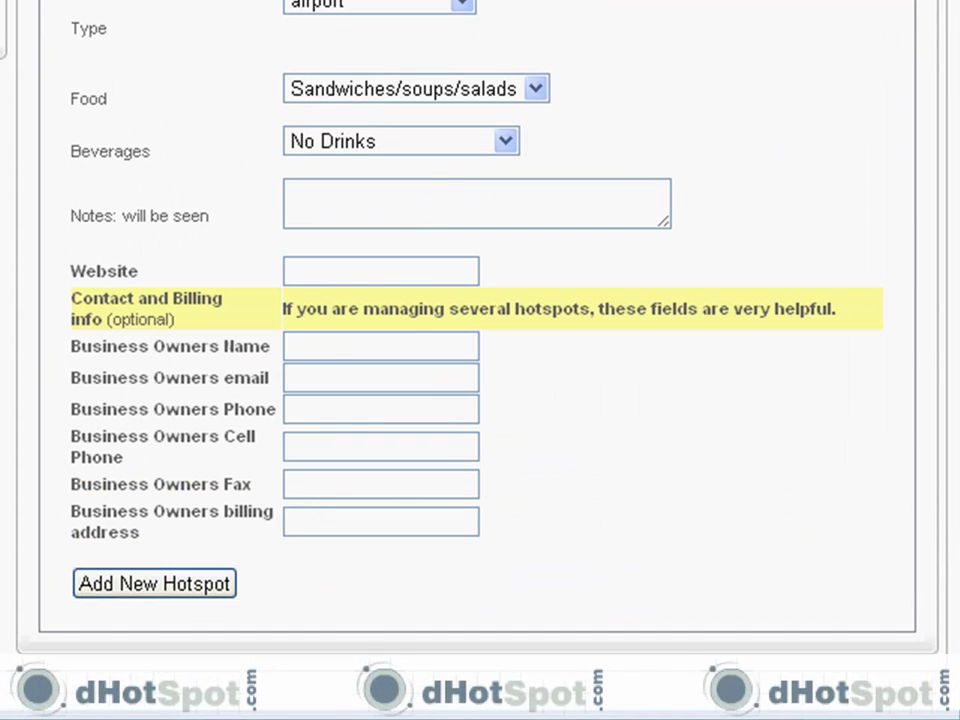
Step: Submit the mt cafe hotspot and acknowledge its ID DH60103 in the confirmation alert
click(189, 581)
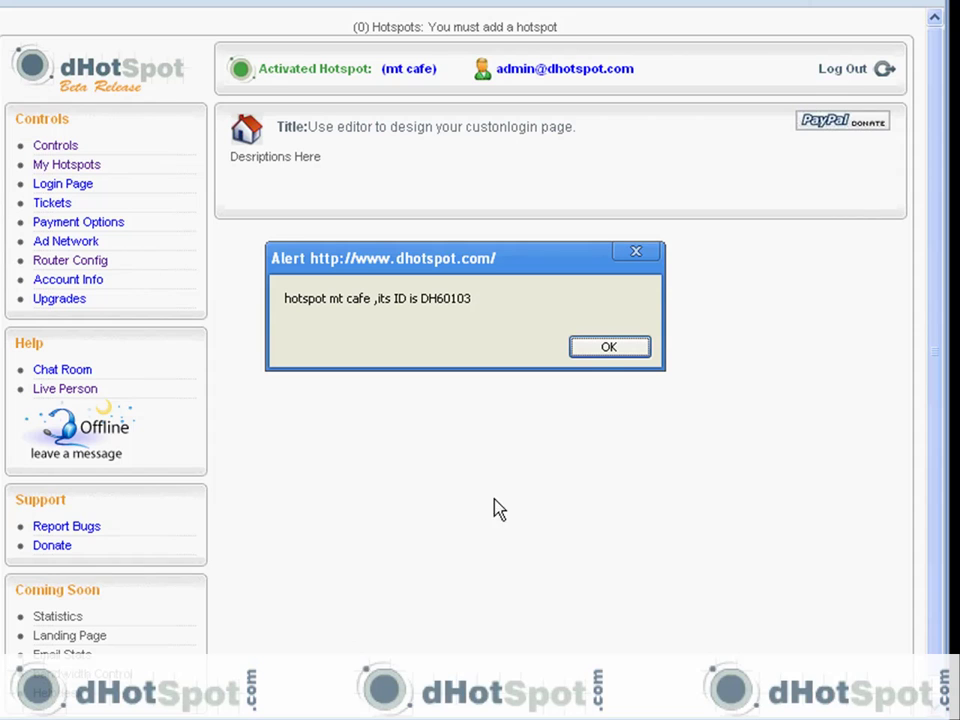
click(601, 354)
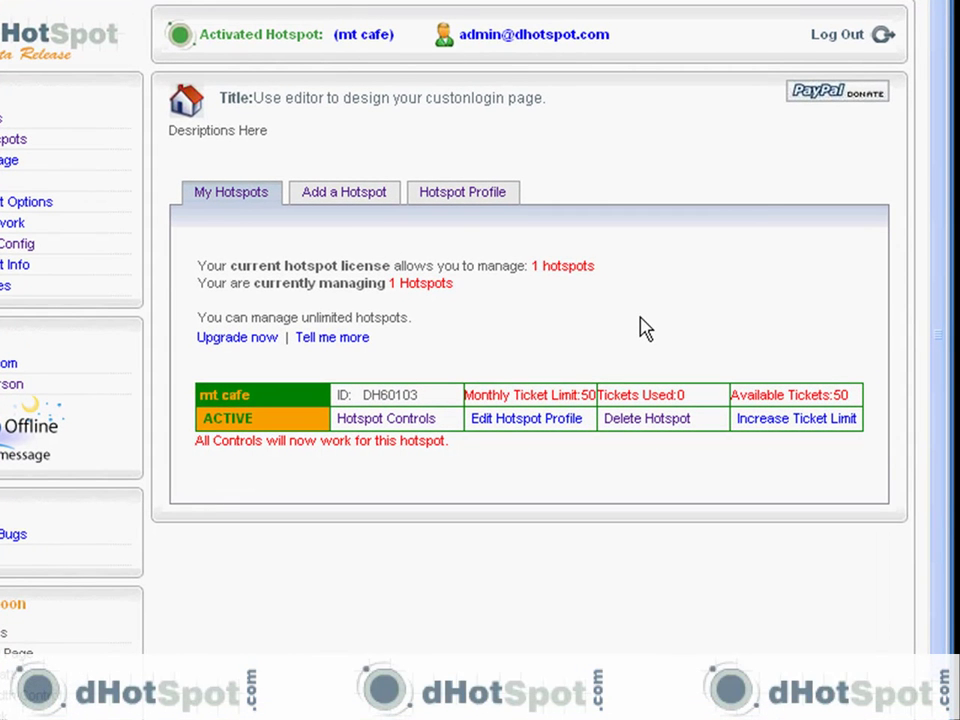
click(457, 196)
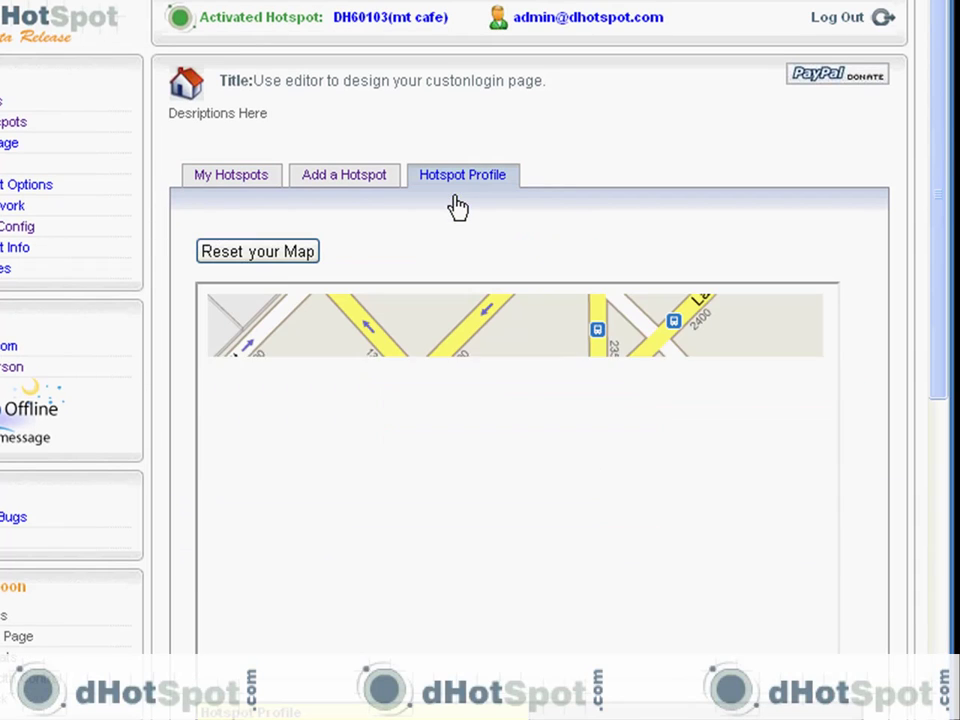
click(225, 176)
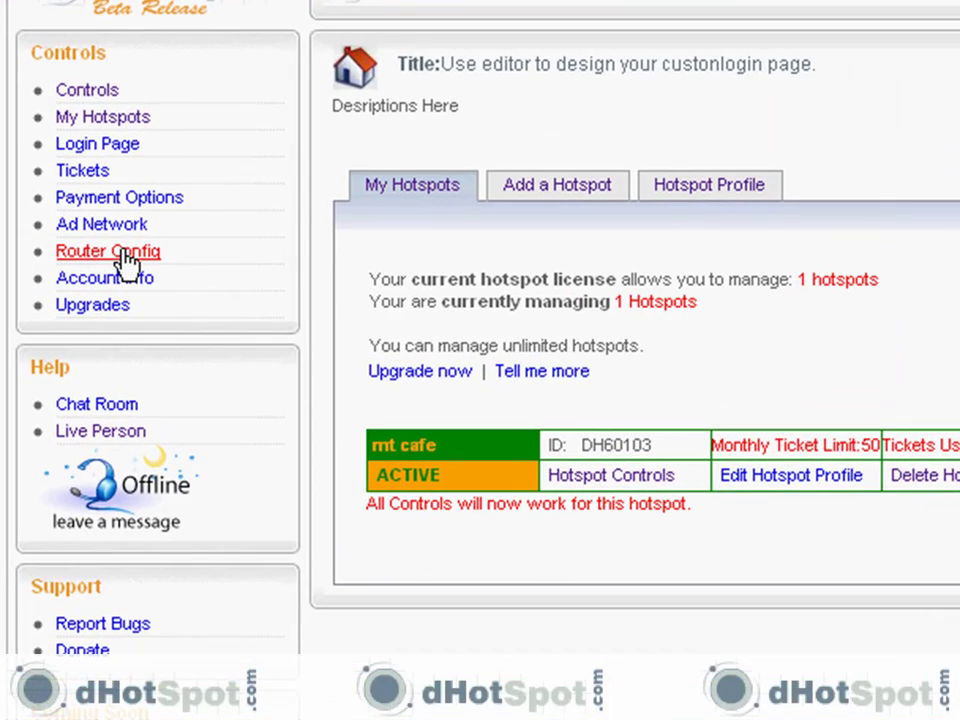
Step: Show the Chillispot router configuration settings for hotspot DH60103
click(125, 262)
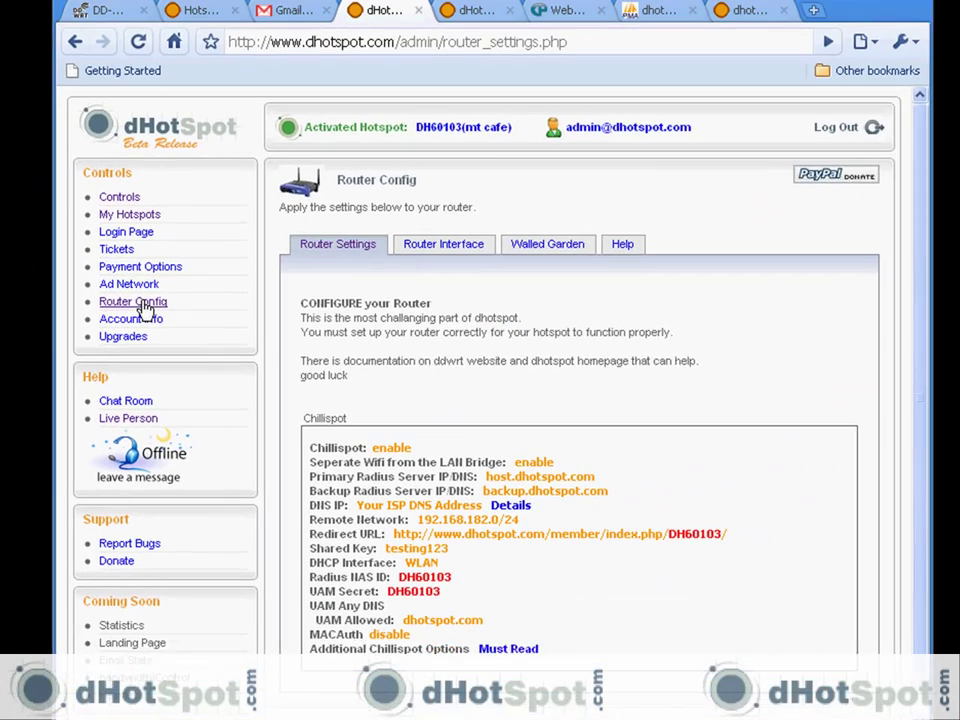